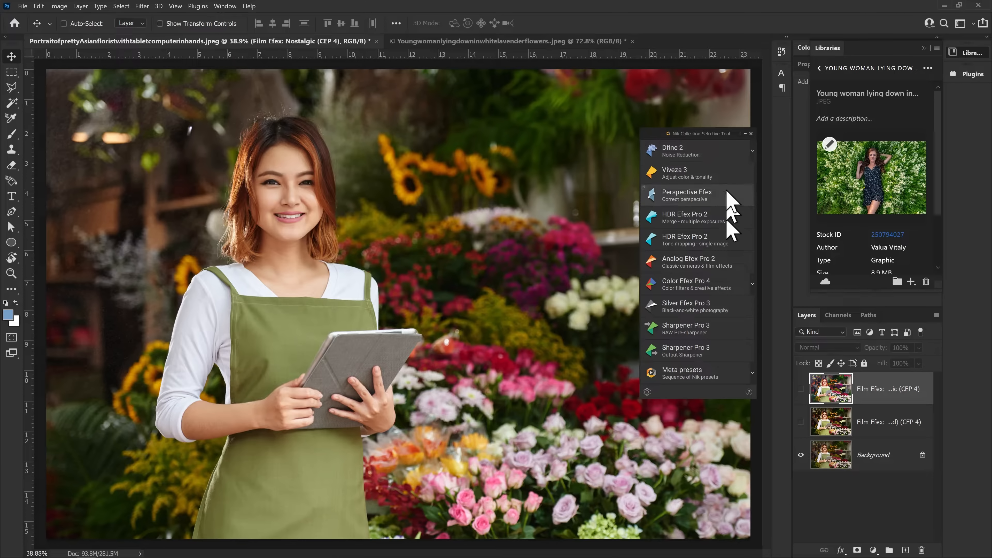
Step: Move the Nik Selective Tool panel clear of the image edge and review the available Meta-presets
drag(702, 133, 658, 132)
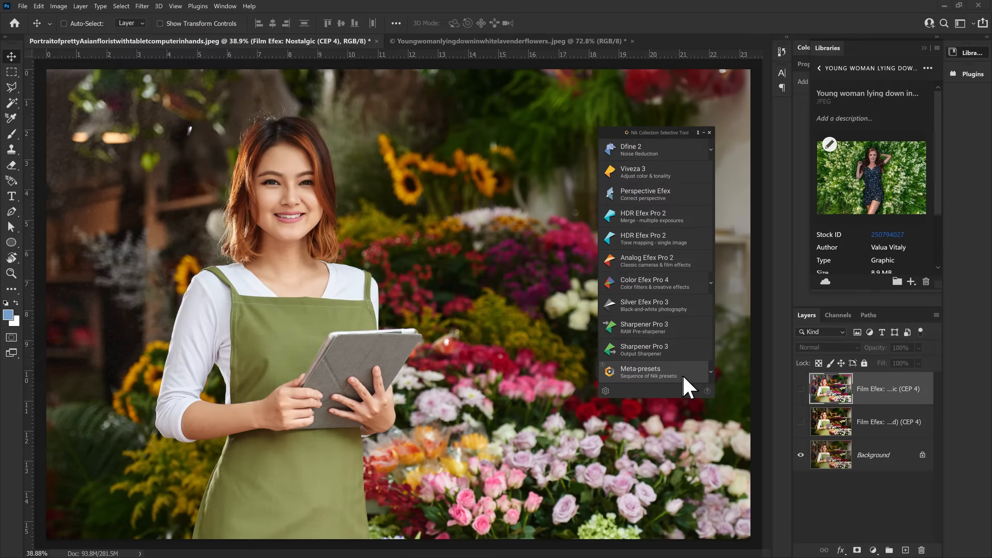
click(710, 372)
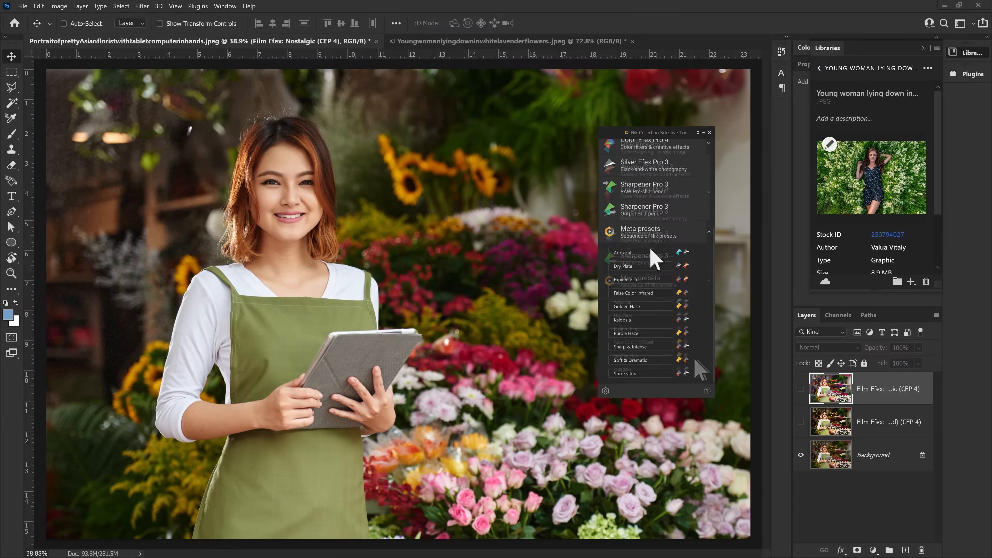
scroll(656, 277, up, 3)
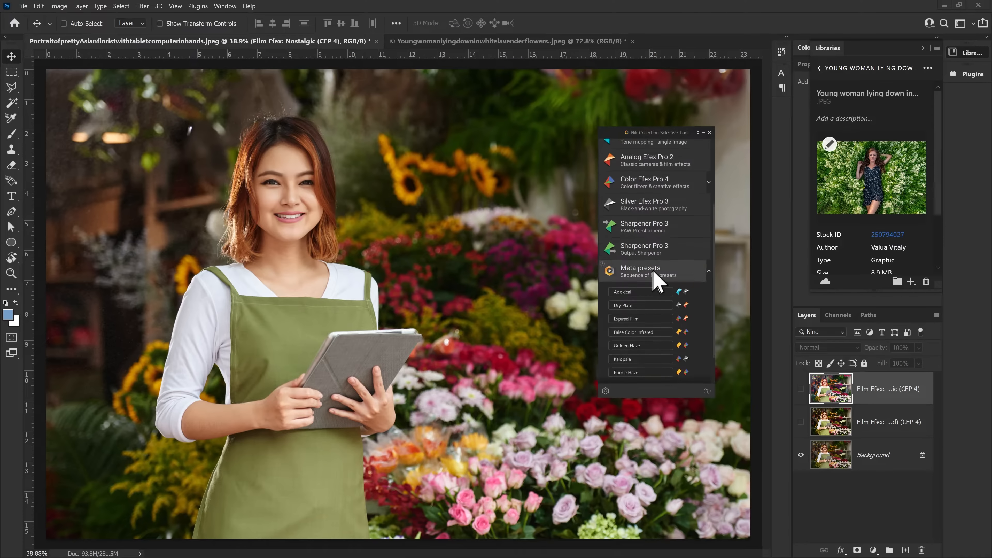
click(709, 298)
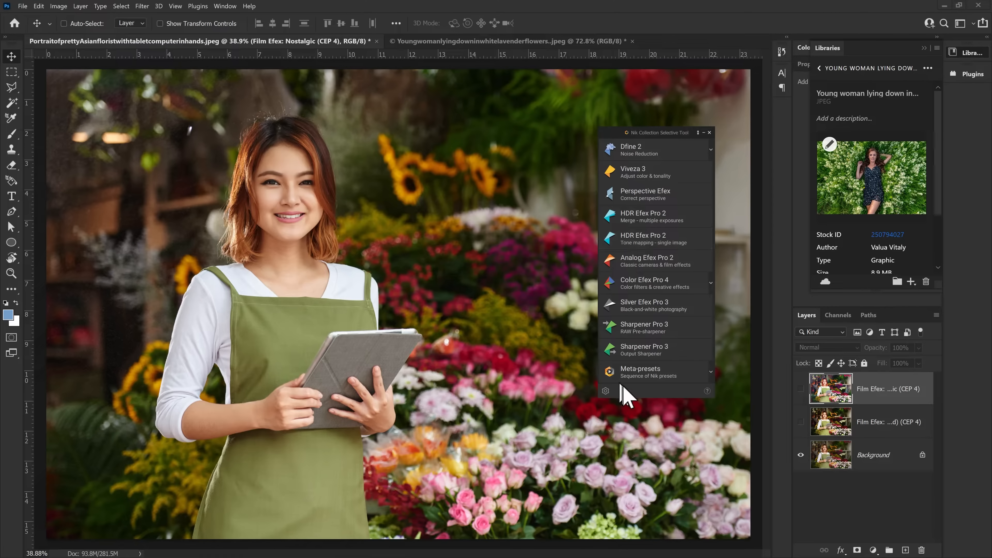
Step: Set the Nik Collection preference for favorite filters, recipes and last edit to Apply in Photoshop
click(606, 391)
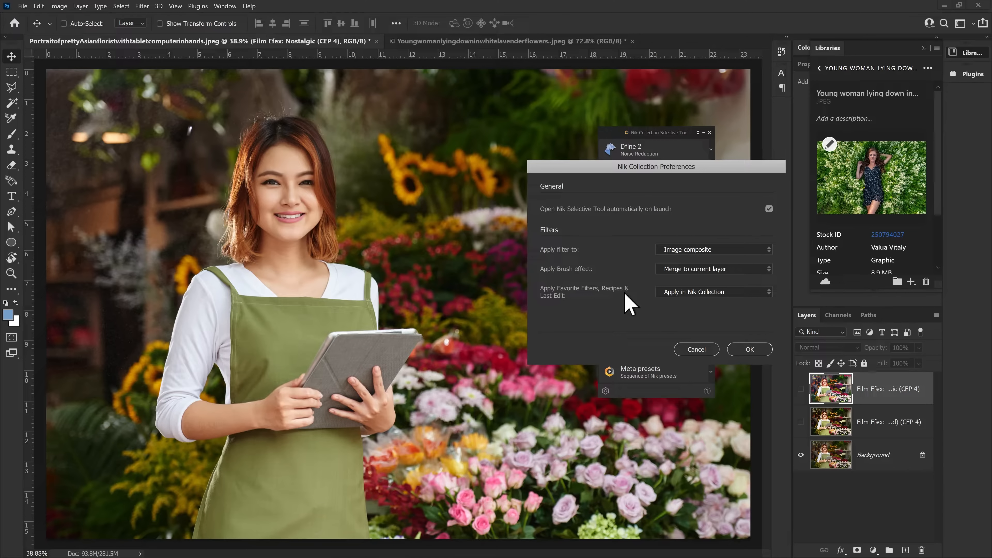
click(694, 292)
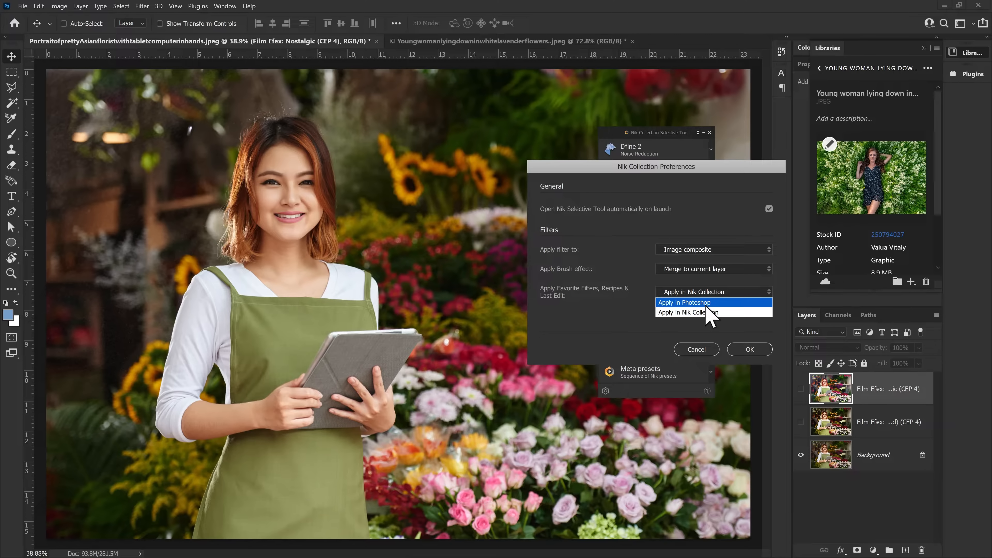
click(685, 303)
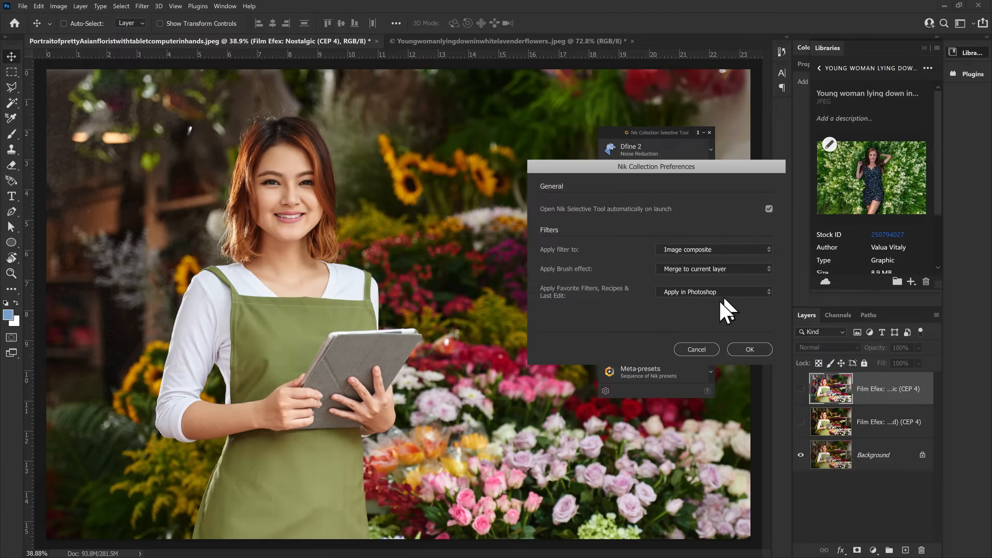
click(755, 350)
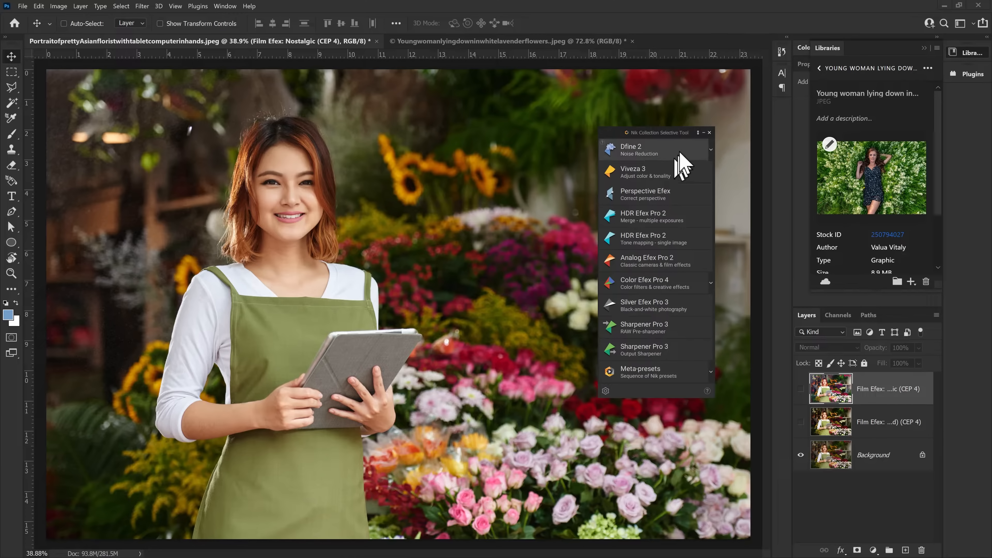
Step: Try the compact and minimized views of the Nik Selective Tool and return it to the full list
click(698, 133)
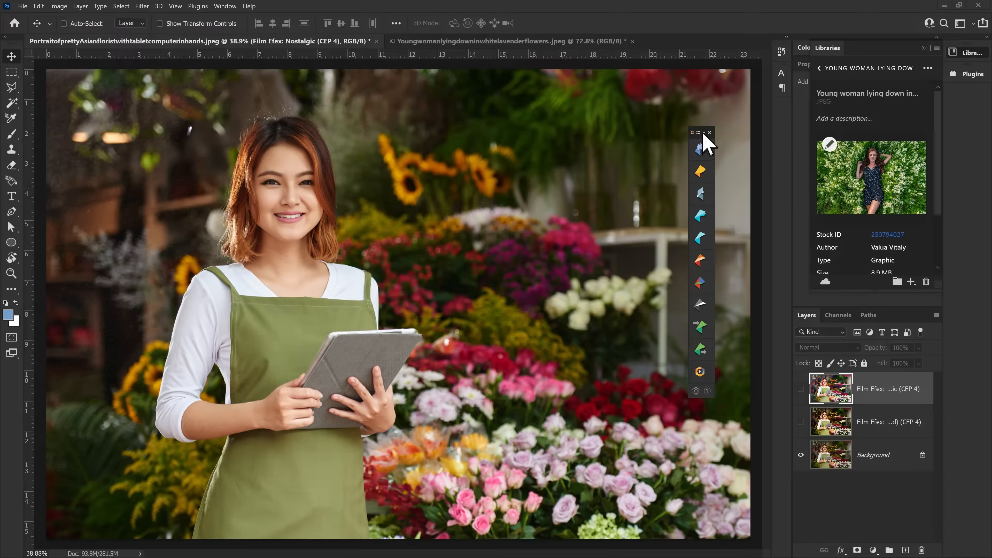
click(703, 133)
drag(93, 549, 707, 120)
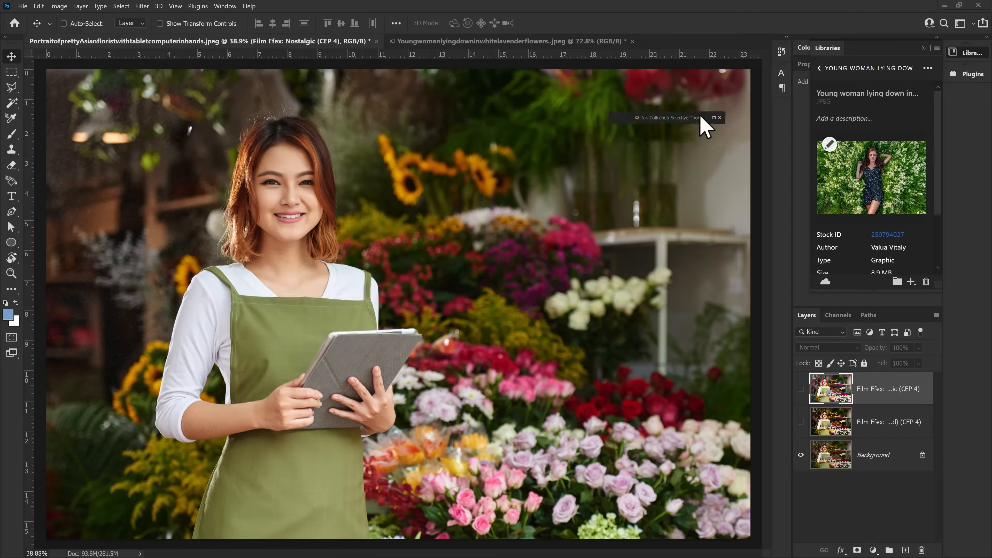
click(714, 118)
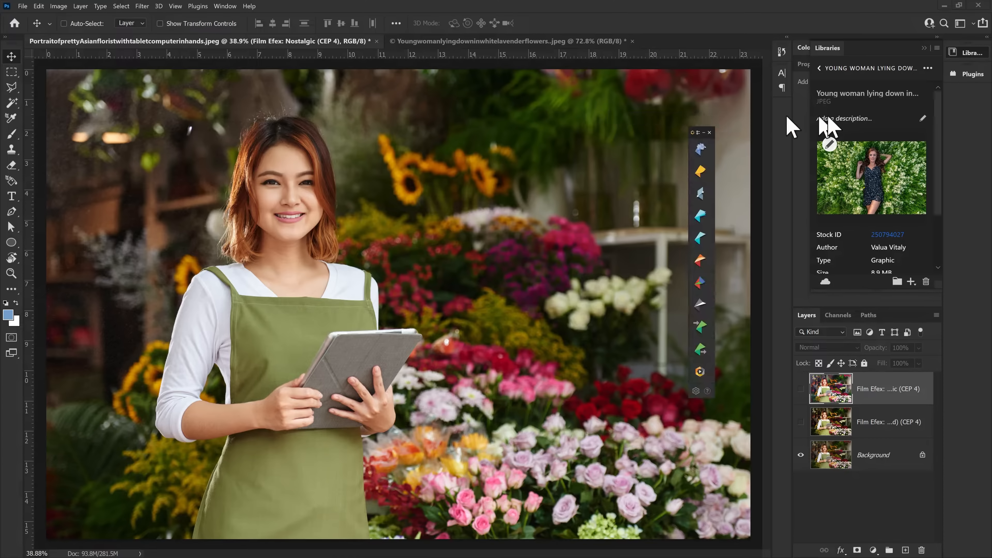
click(698, 134)
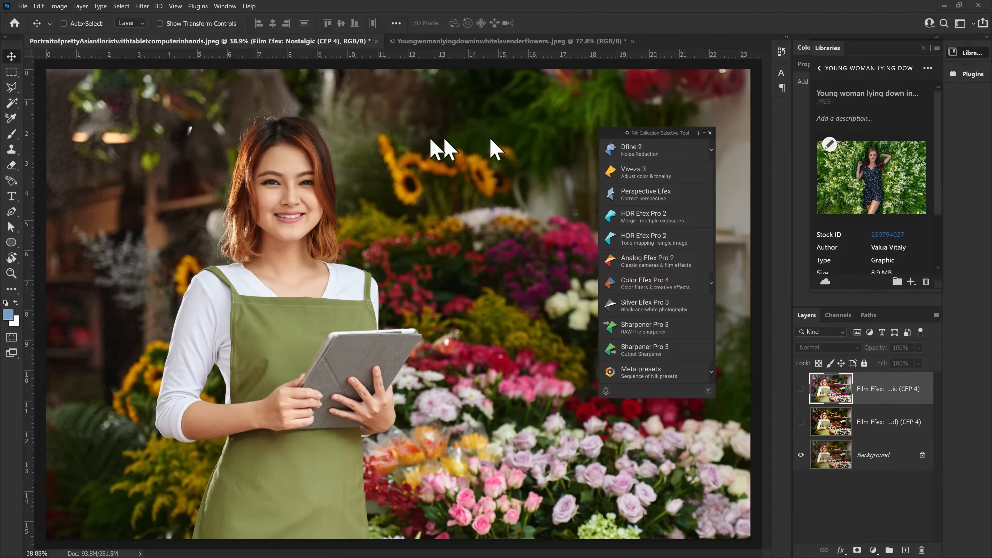
Step: Collapse the Nik Selective Tool to its compact icon view and place it alongside the Layers panel
click(142, 6)
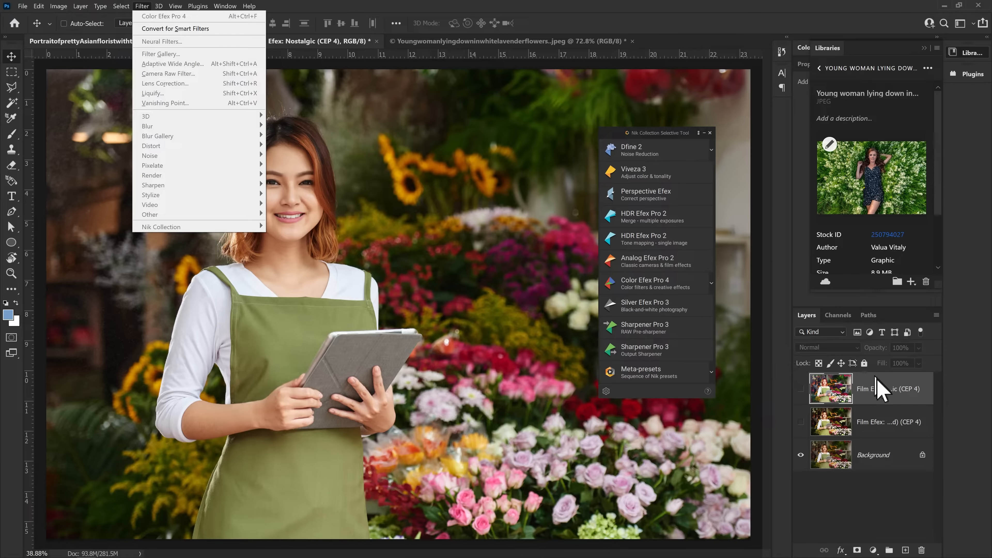
click(699, 133)
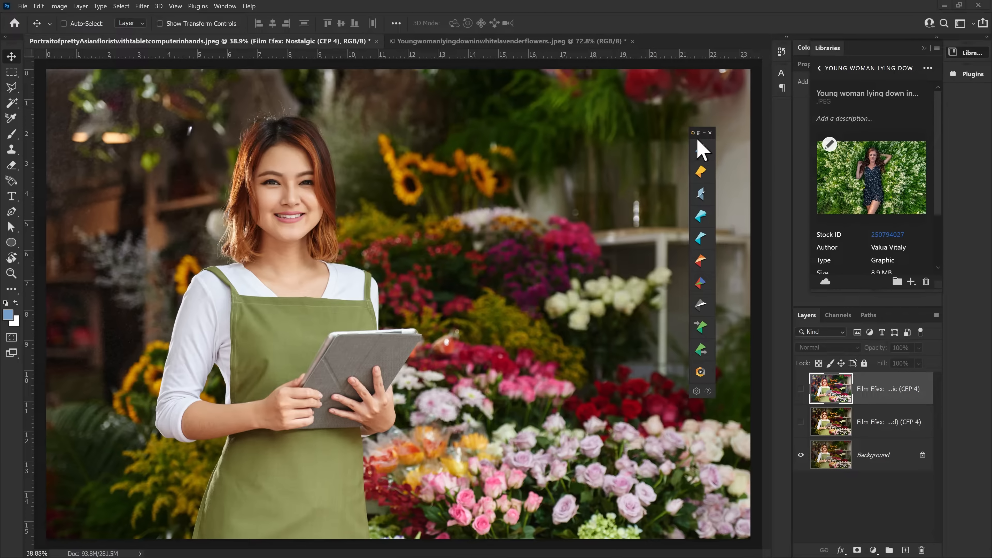
drag(698, 133, 768, 109)
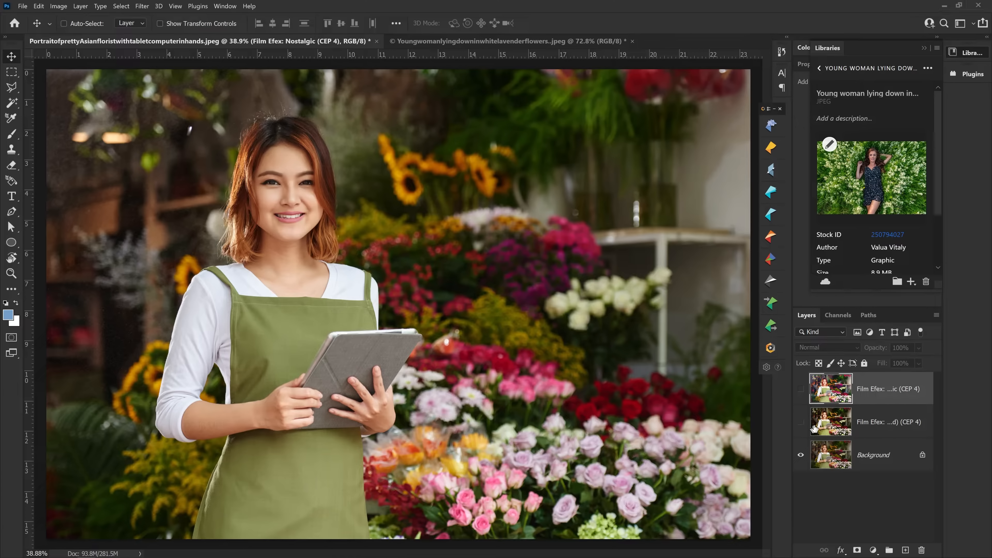
Step: Show the lower Film Efex layer and compare it with the original portrait at 100% zoom
click(800, 423)
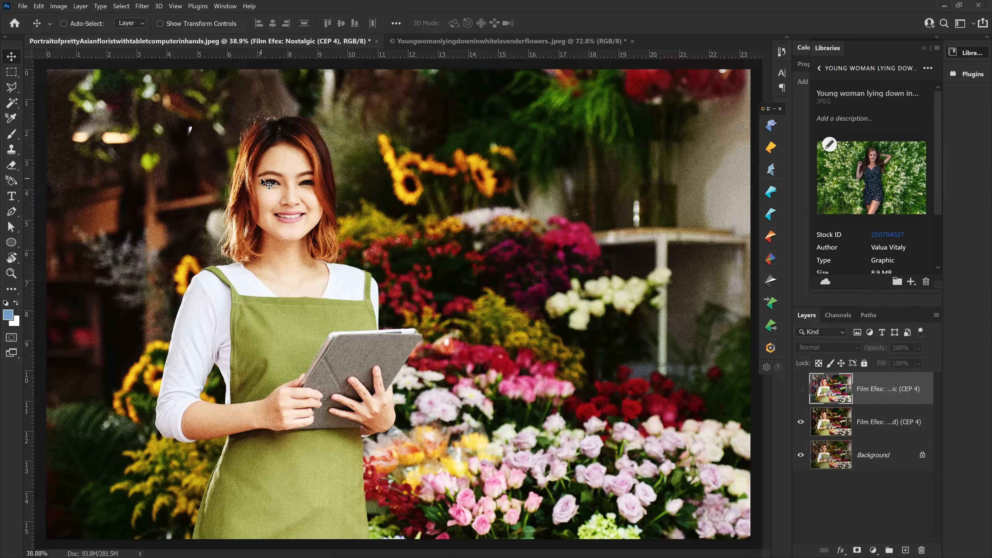
key(ctrl)
drag(288, 170, 291, 170)
key(ctrl+0)
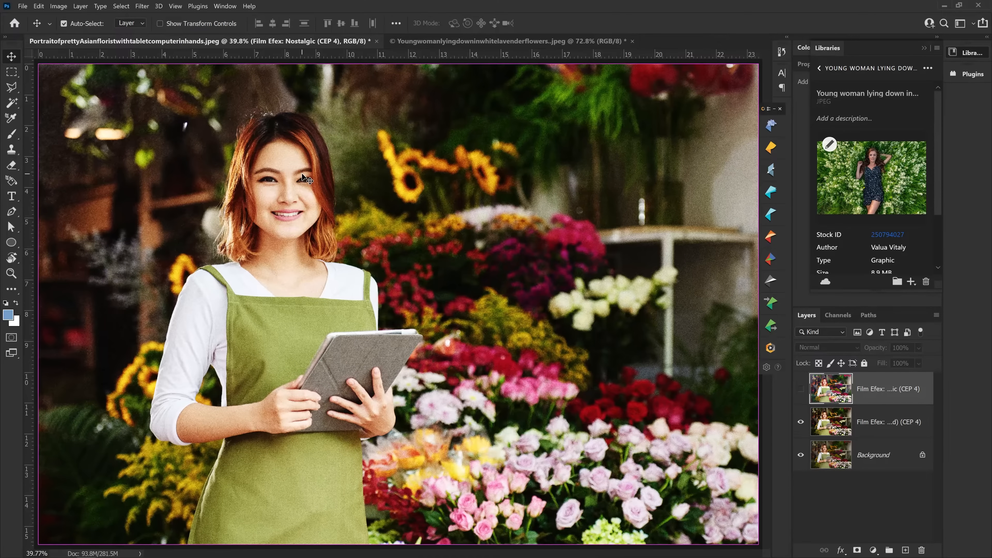
key(ctrl+1)
drag(303, 176, 493, 365)
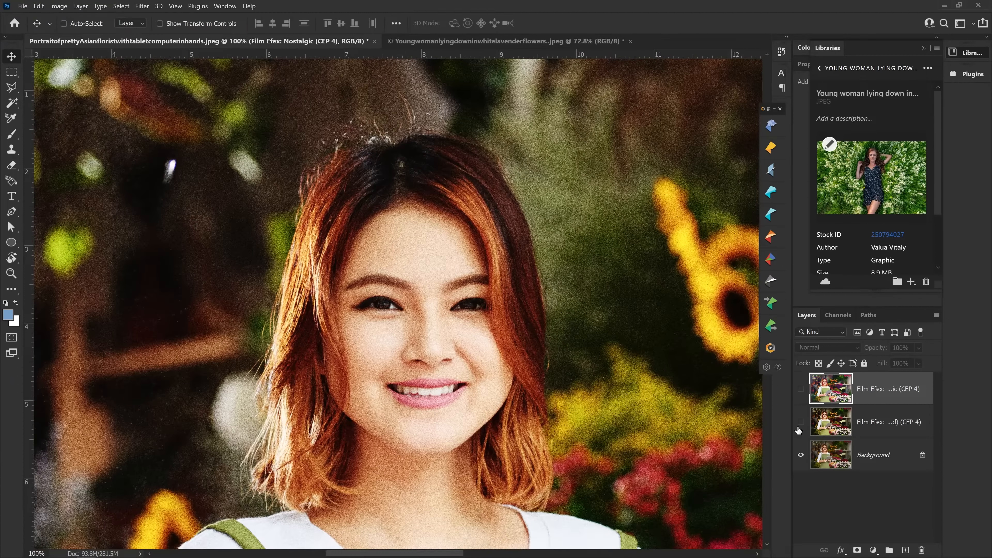
click(799, 429)
click(799, 428)
Step: Show the Film Efex: Nostalgic layer and examine its effect around the woman's face
click(801, 389)
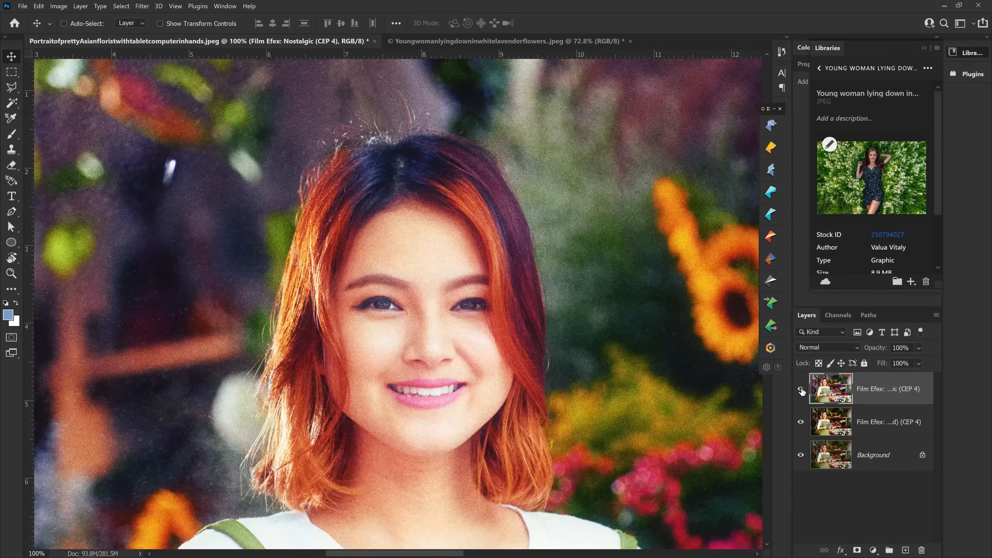
scroll(579, 339, down, 1)
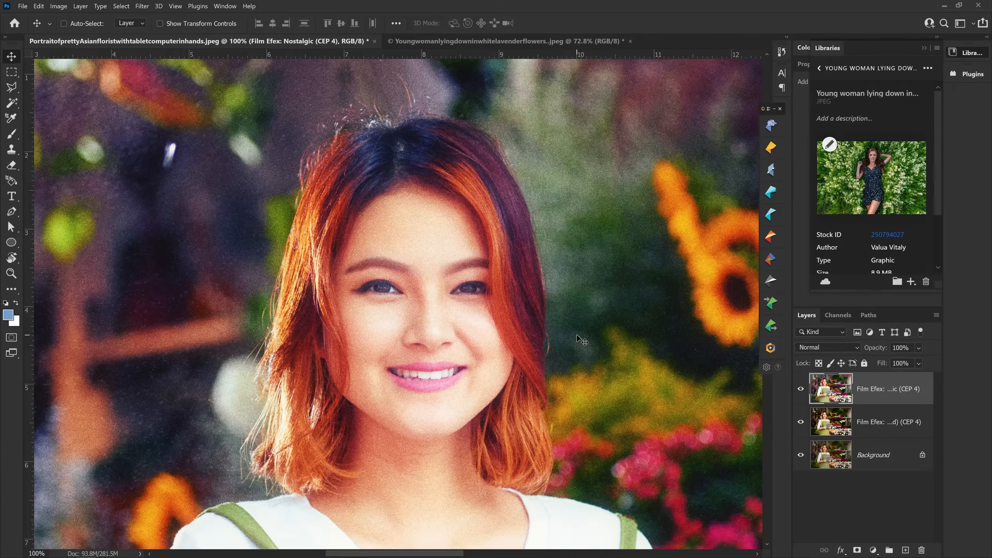
scroll(579, 339, up, 1)
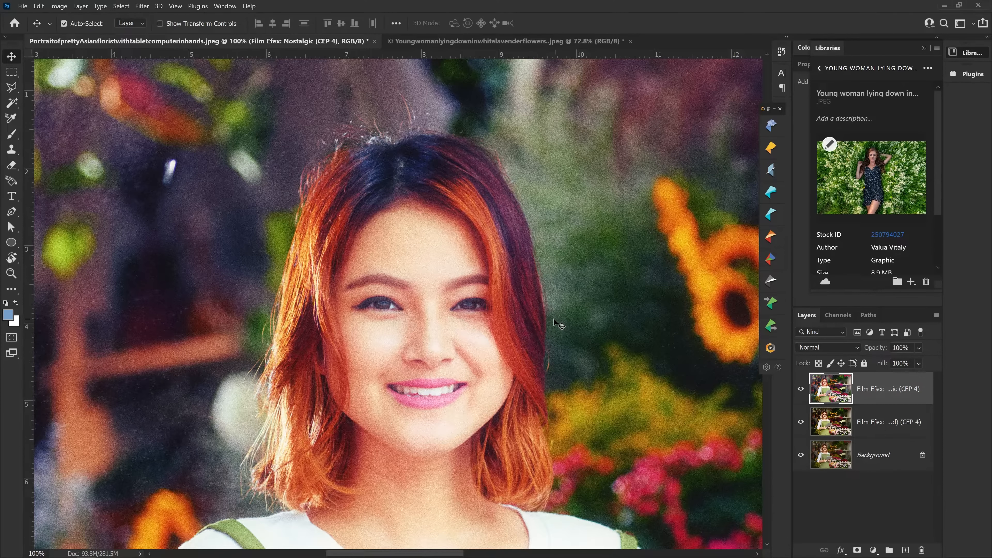
scroll(553, 317, right, 1)
scroll(546, 306, down, 1)
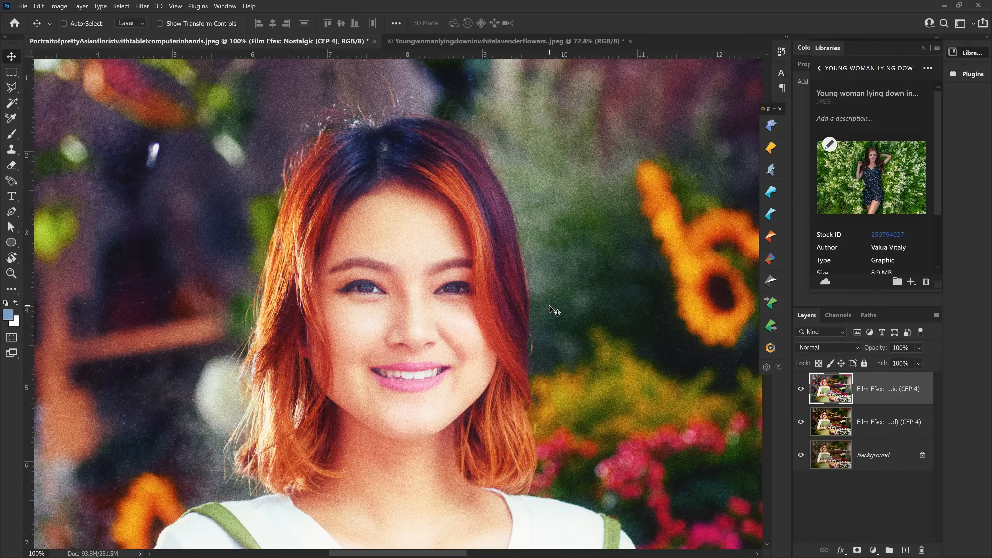
scroll(570, 300, up, 1)
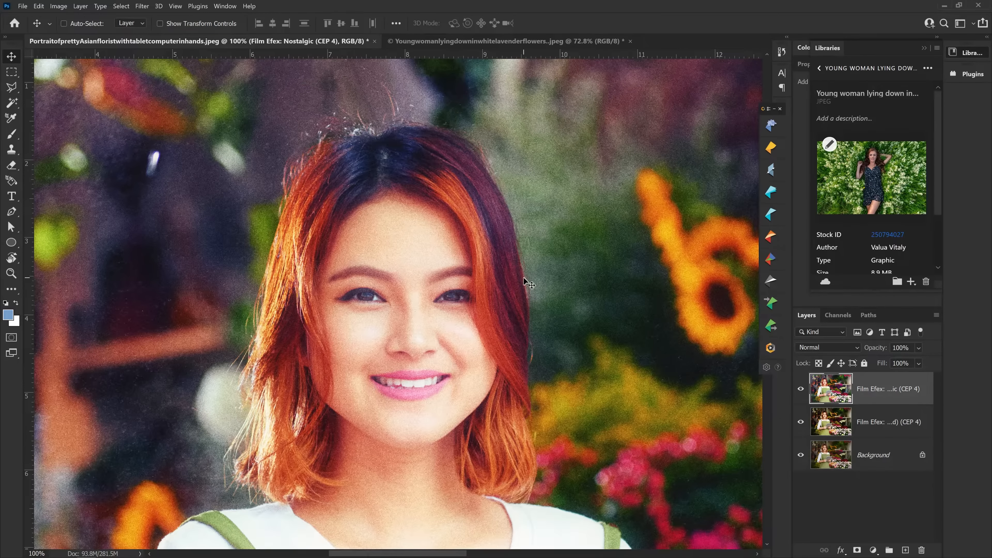
scroll(508, 280, right, 2)
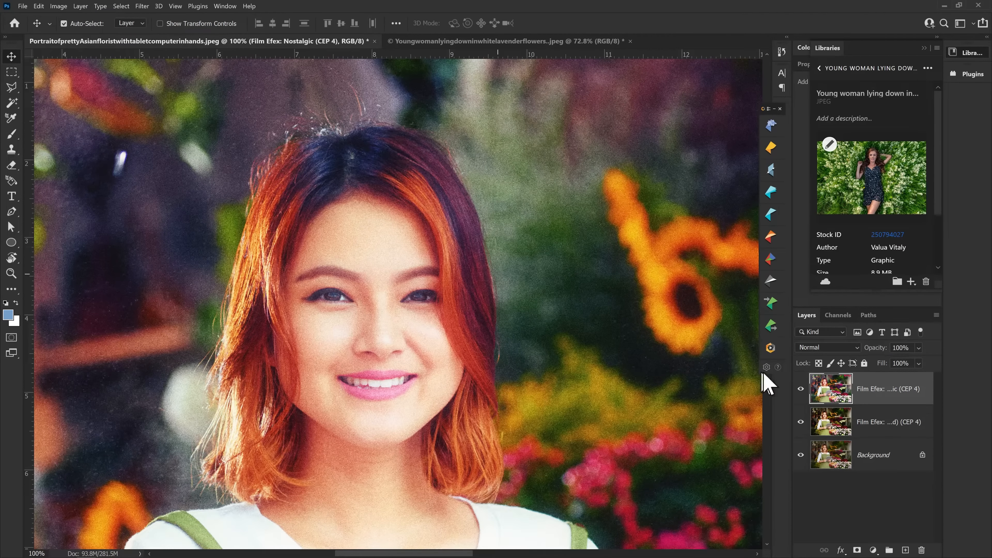
Step: Compare both Film Efex layers by toggling their visibility, leave them hidden and select the Background layer
click(801, 389)
click(800, 423)
click(801, 422)
click(801, 389)
click(799, 423)
click(836, 461)
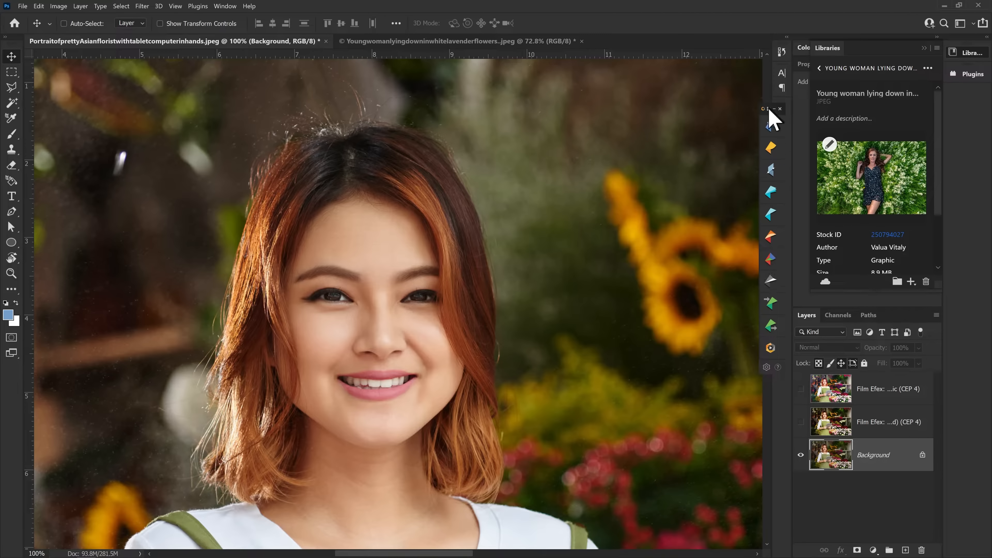
Step: Apply Color Efex Pro 4's Last Edit to the Background layer and show both Nostalgic layers
mouse_move(766, 117)
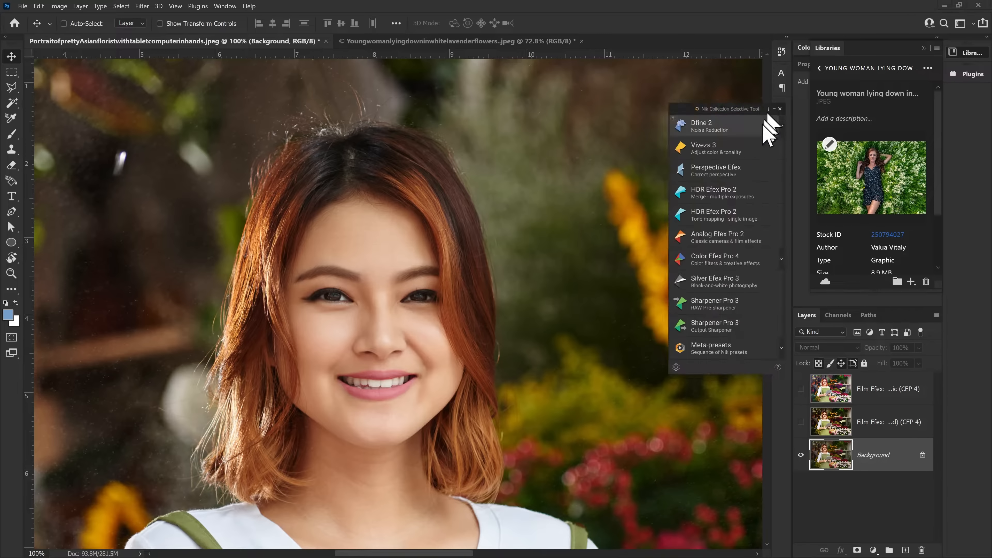
click(780, 259)
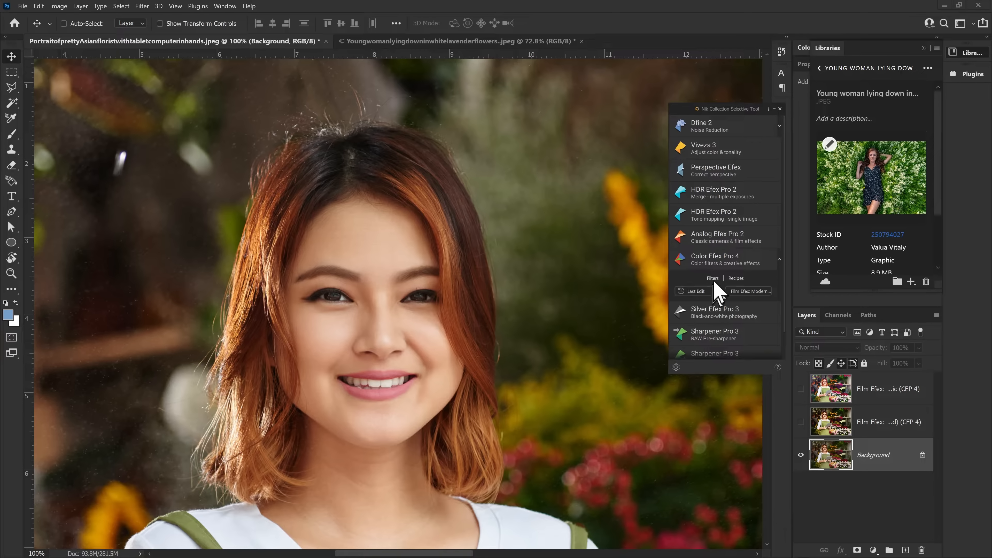
click(700, 291)
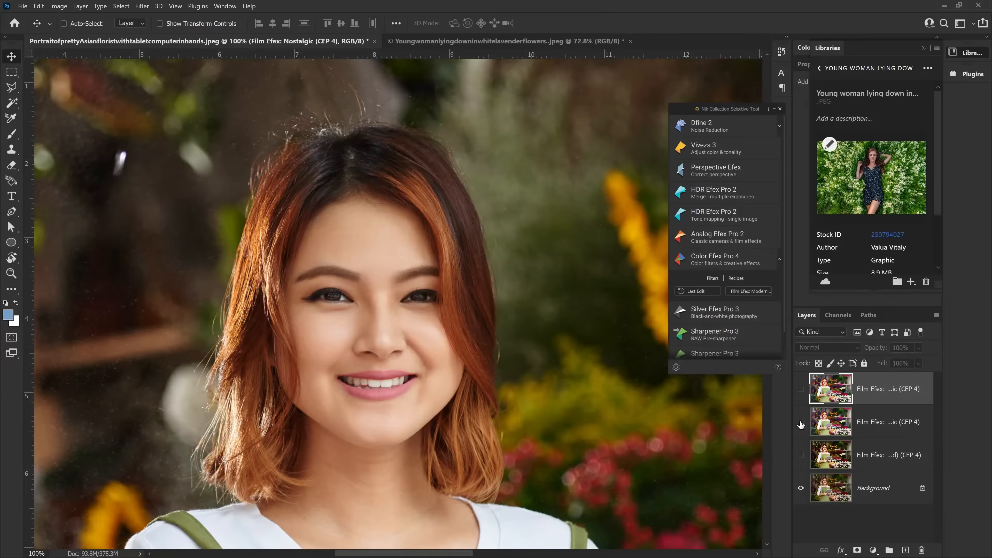
click(800, 422)
click(801, 388)
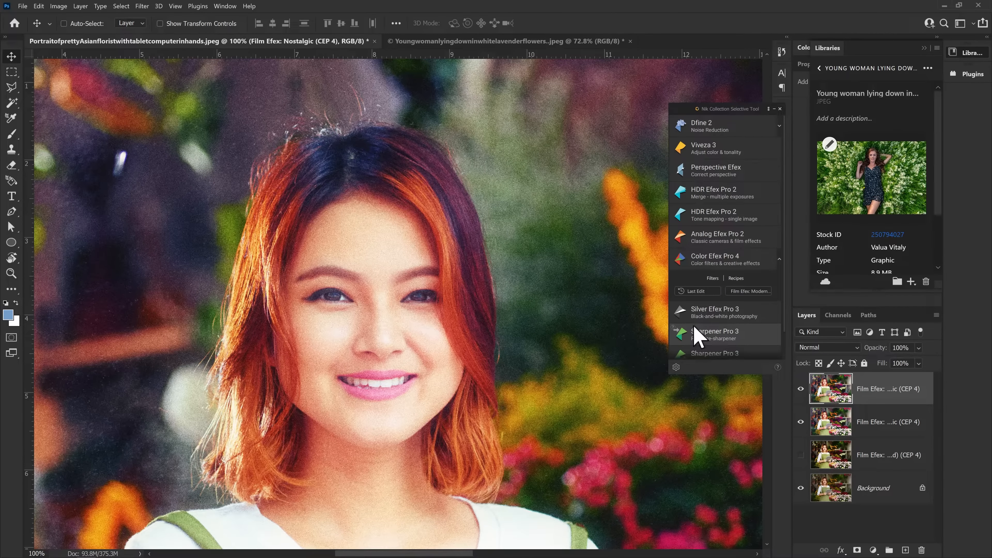
Step: Change the Nik Collection preference for favorite filters, recipes and last edit to Apply in Nik Collection
click(677, 368)
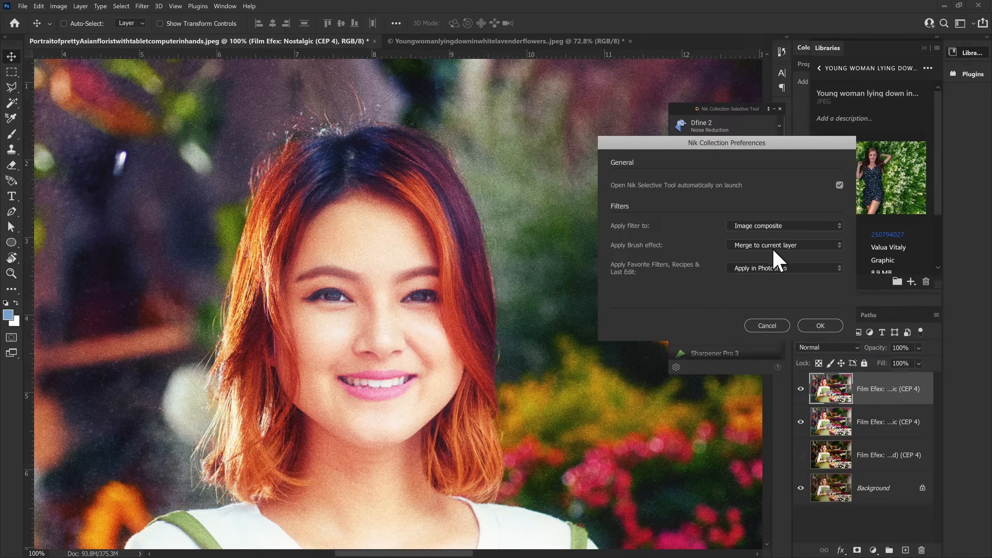
click(771, 270)
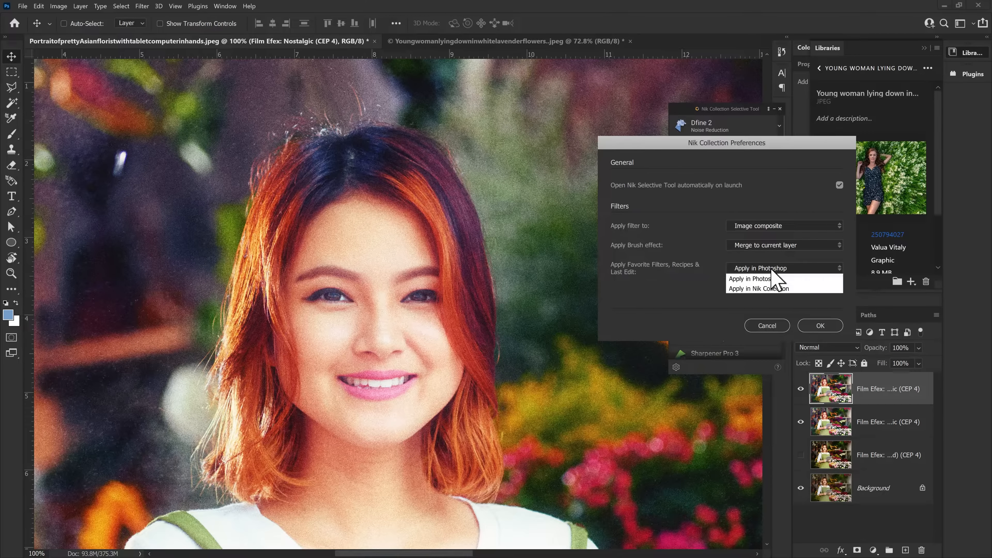
click(764, 290)
click(819, 327)
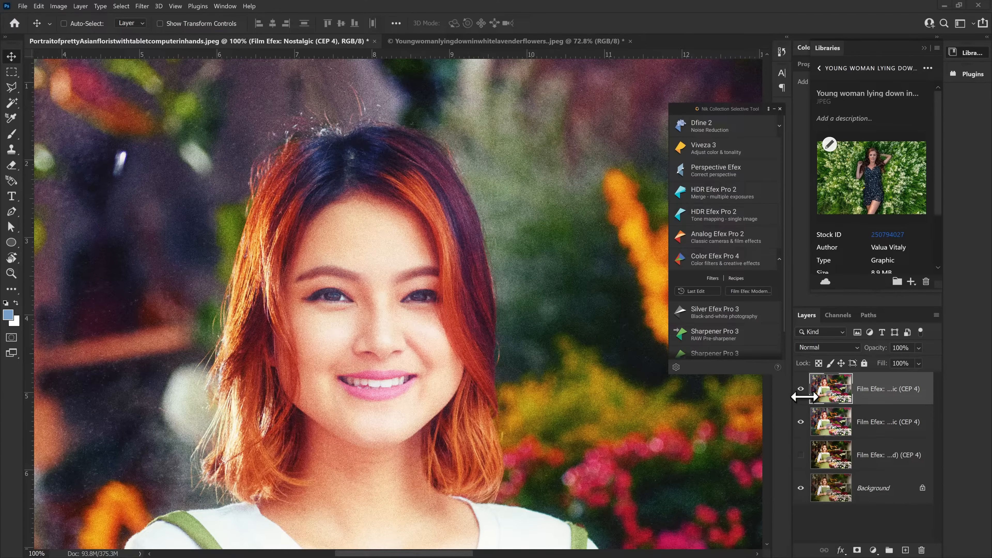
Step: Switch to the photo of the woman lying in flowers and open Color Efex Pro 4's Last Edit for it
click(473, 42)
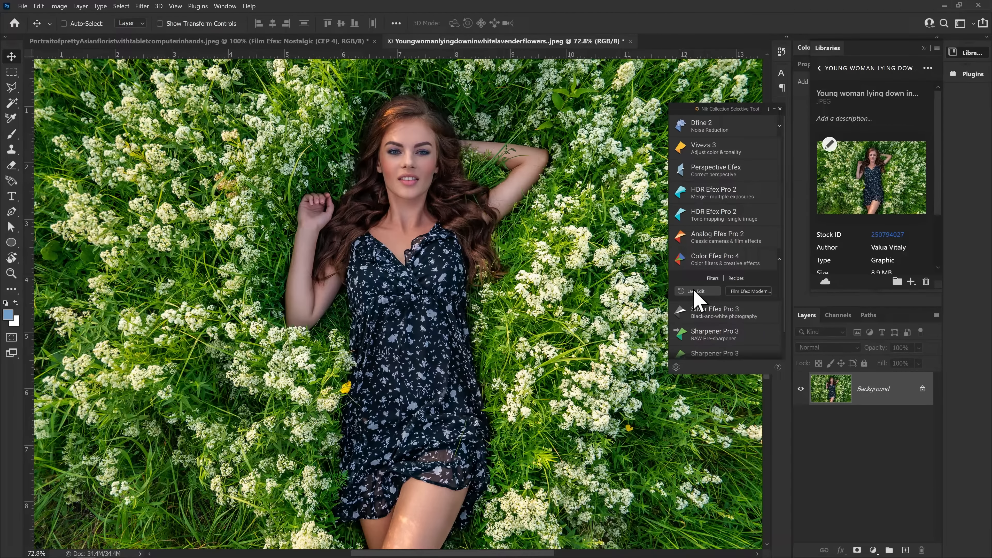
click(703, 291)
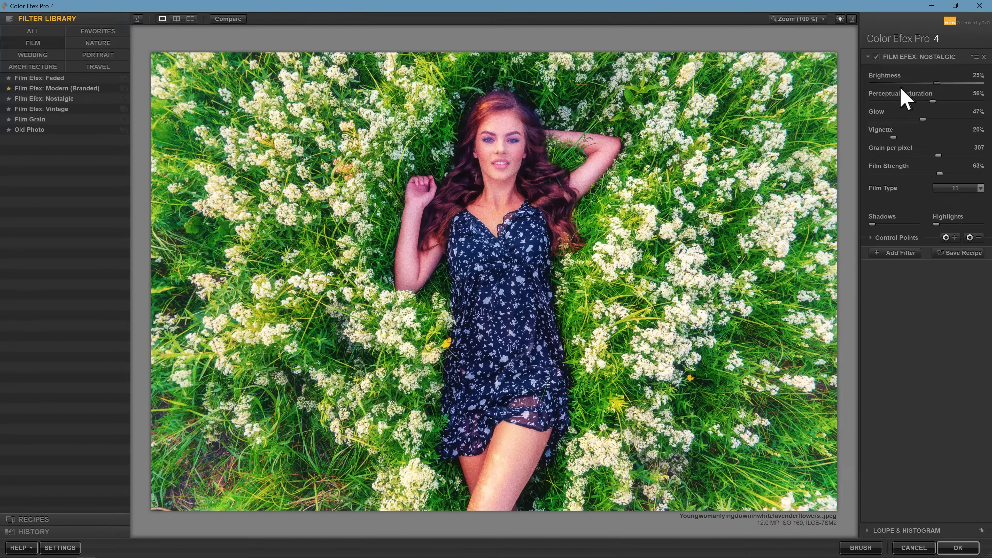
Step: Set the Nostalgic filter's Brightness to 44% and preview other film types, keeping type 11
mouse_move(938, 84)
mouse_down()
mouse_move(916, 84)
mouse_move(954, 83)
mouse_up()
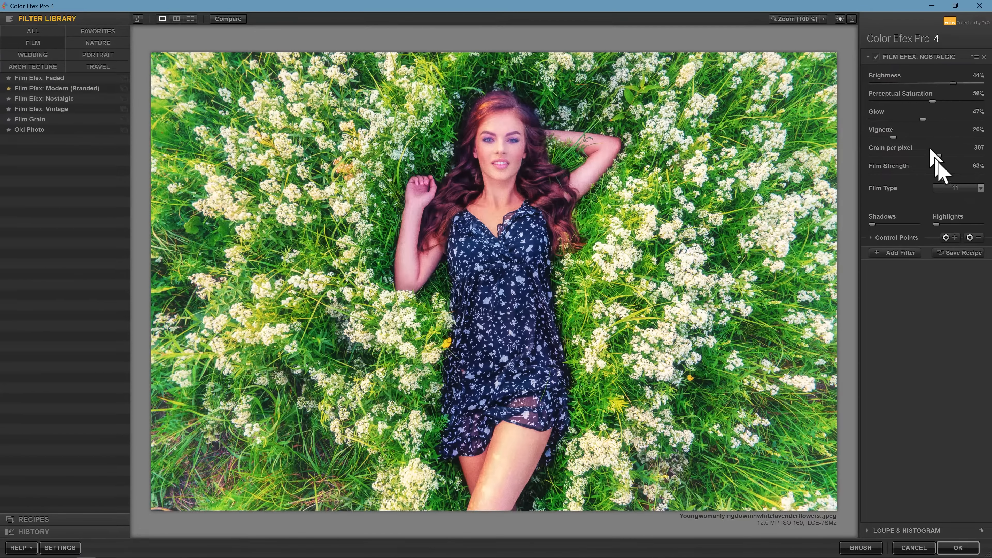
click(959, 188)
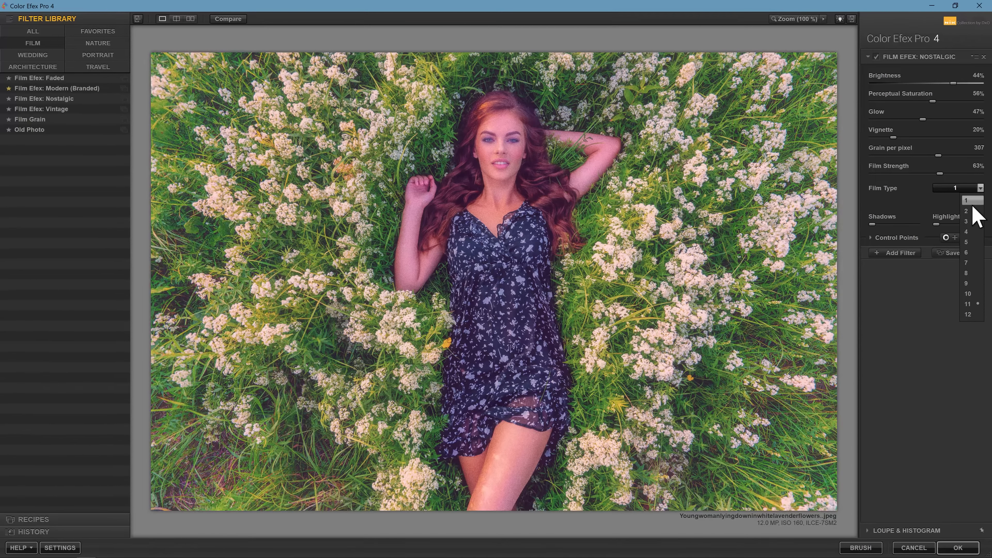
click(902, 202)
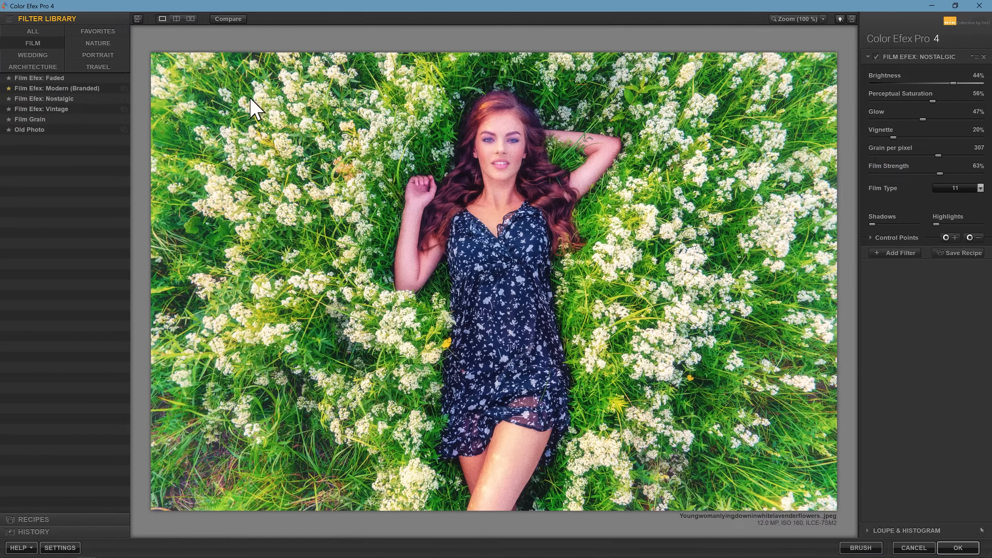
Step: Switch to the Film Efex: Modern (Branded) filter and open its list of film stocks
click(57, 88)
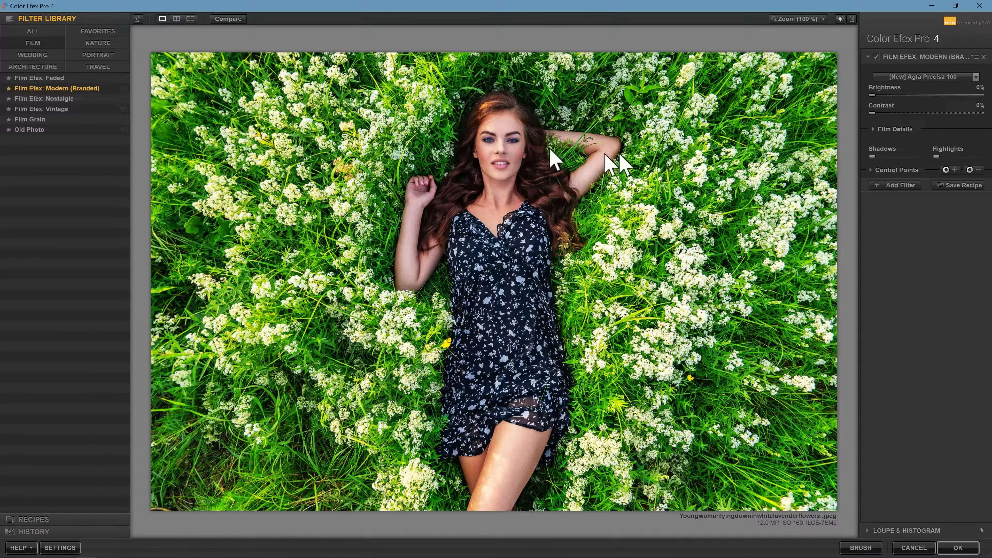
click(911, 78)
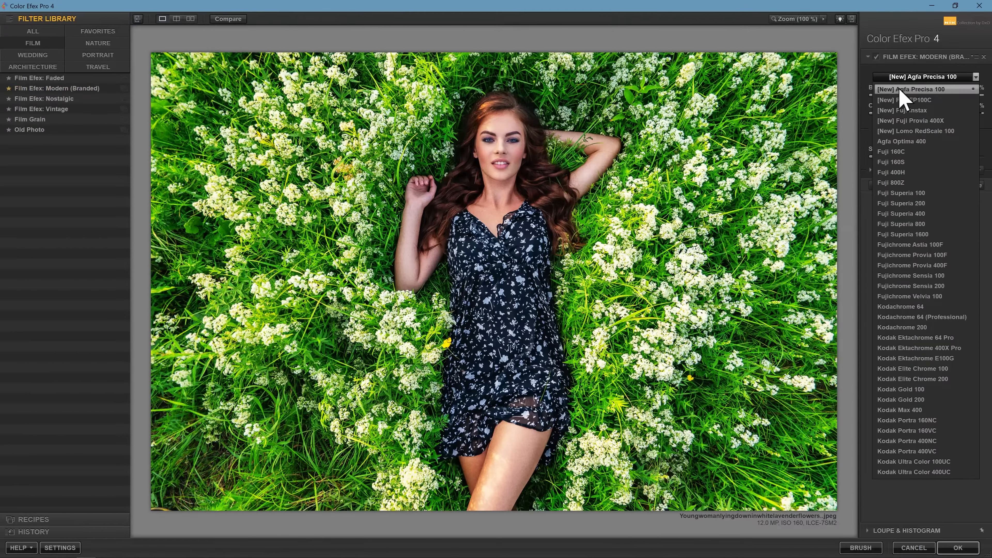